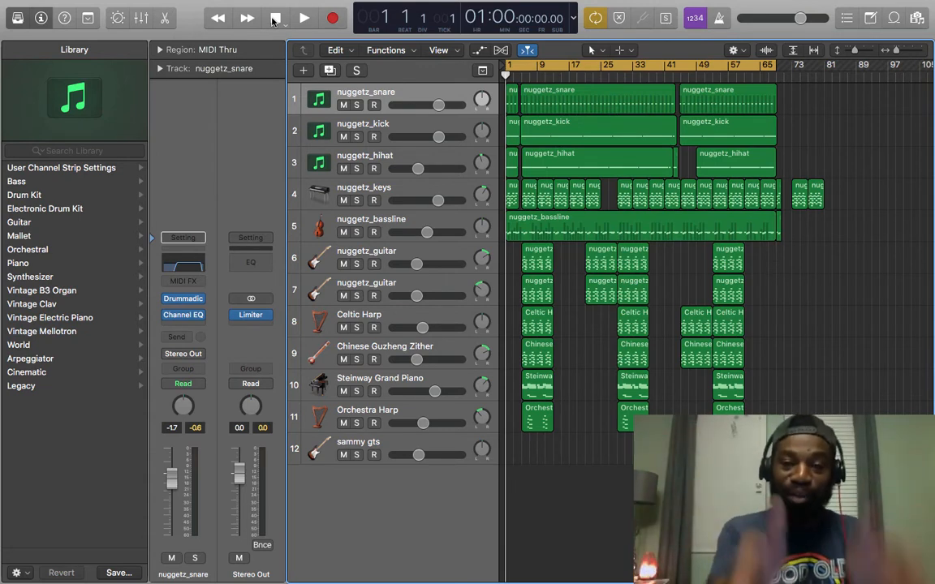
Play the full arrangement from bar 1 to about bar 25 and stop playback
key(space)
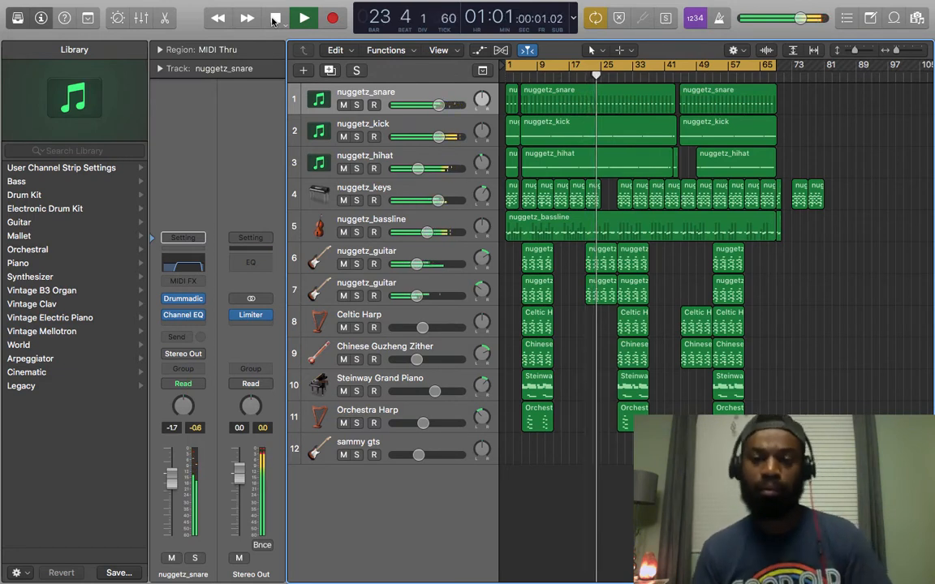
key(XF86AudioRaiseVolume)
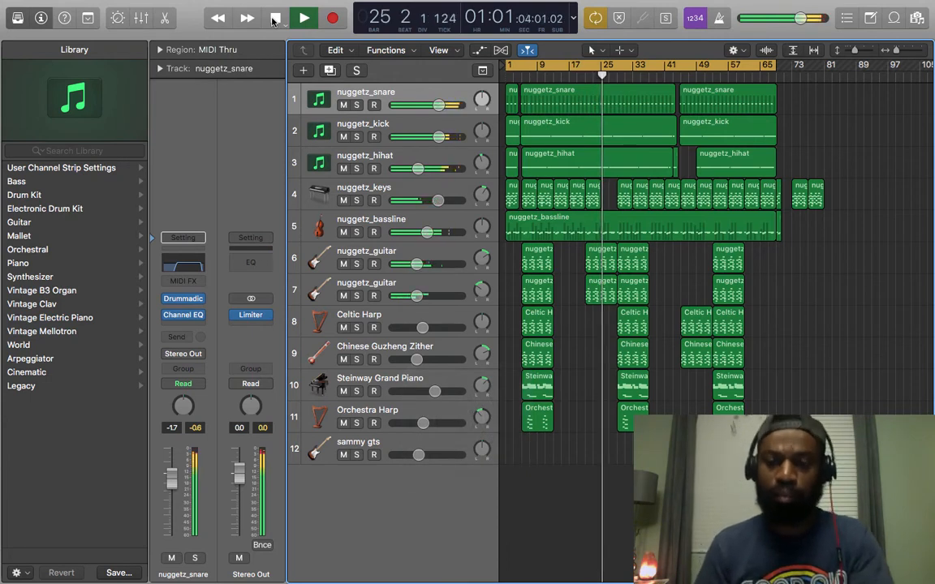
click(274, 18)
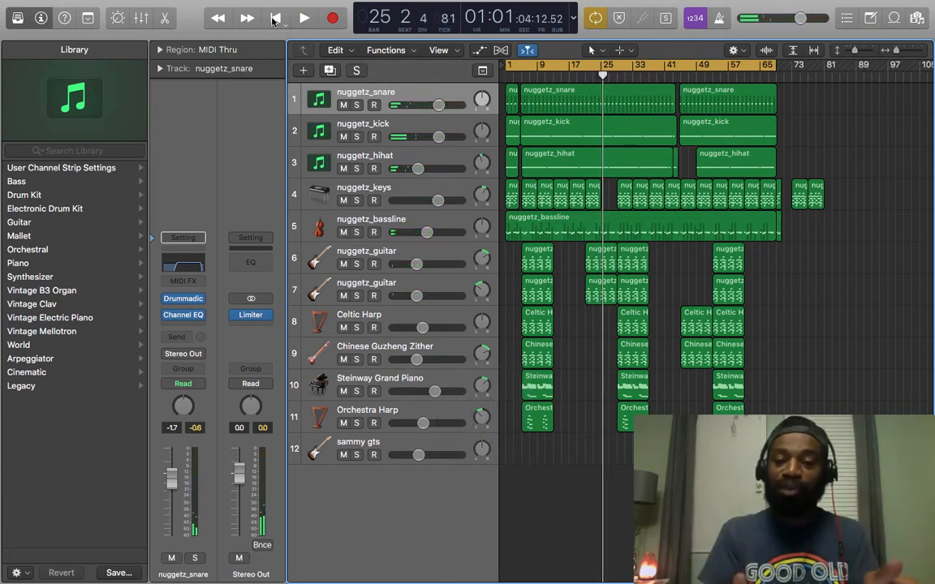
Inspect the Drummadic instrument on the nuggetz_snare track and close its window
click(403, 123)
click(388, 96)
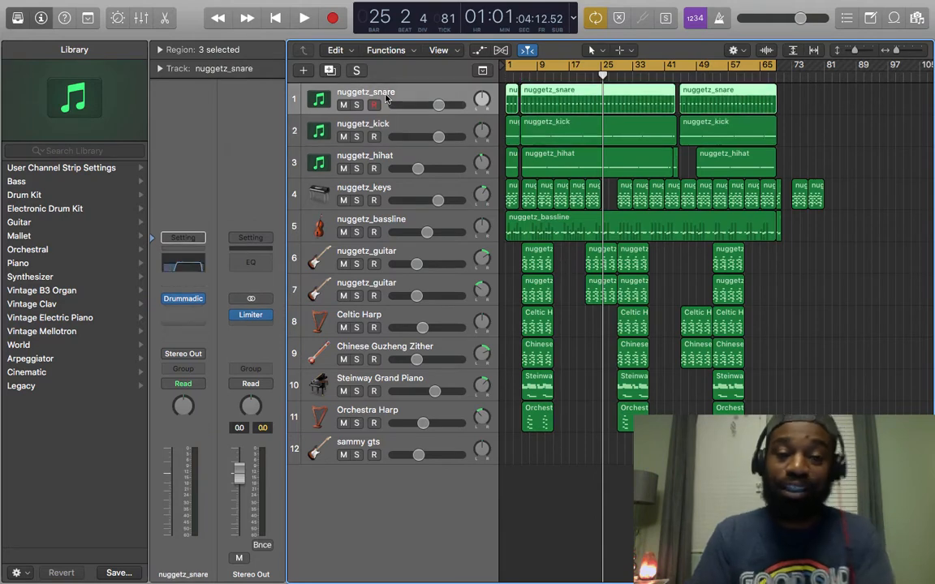
click(183, 301)
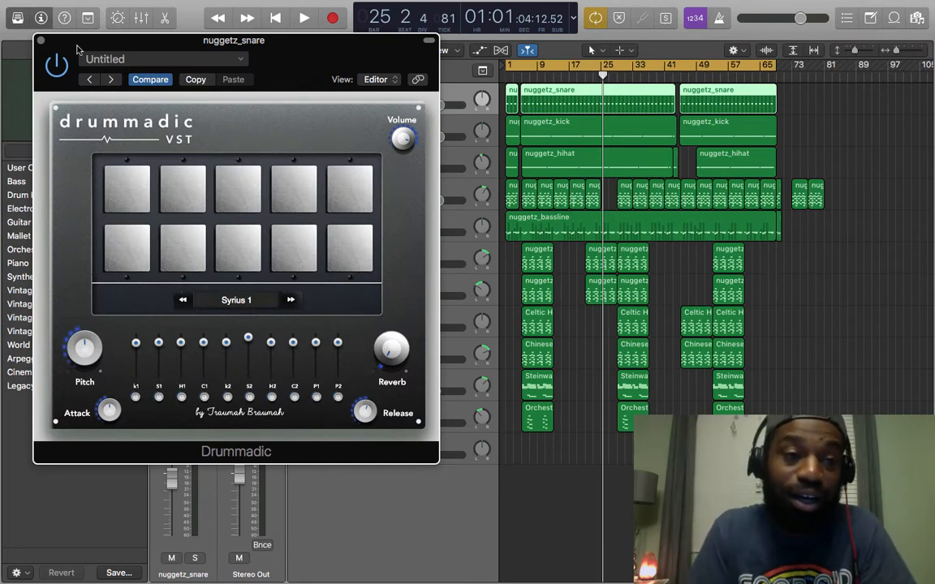
click(41, 42)
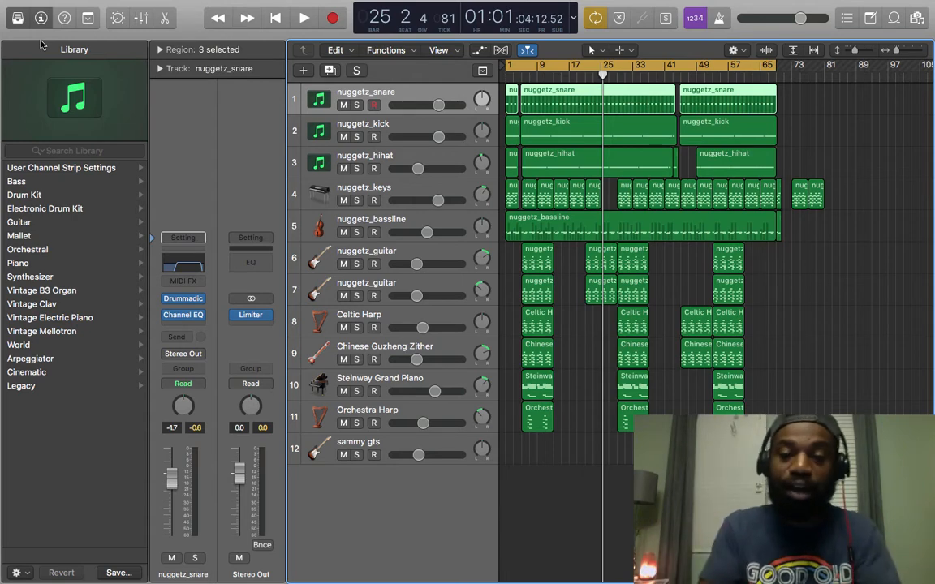
Audition the snare, kick and hihat tracks together in solo from bar 5, and clear their solos
click(355, 104)
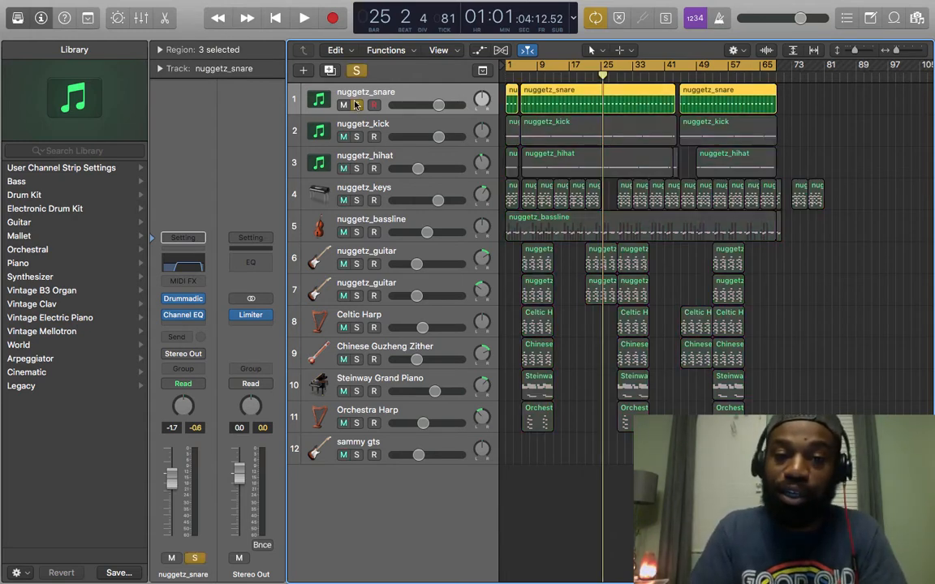
click(355, 136)
click(357, 168)
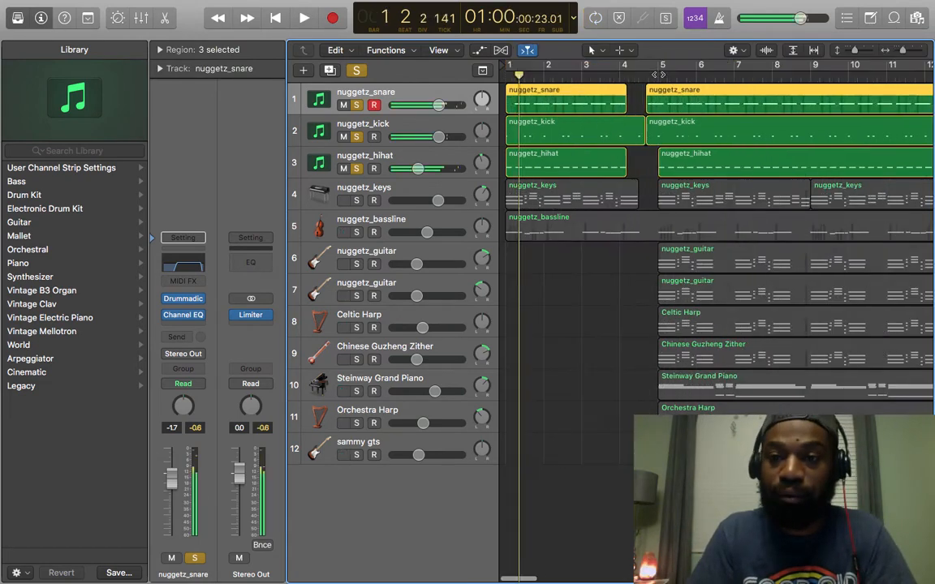
double_click(658, 75)
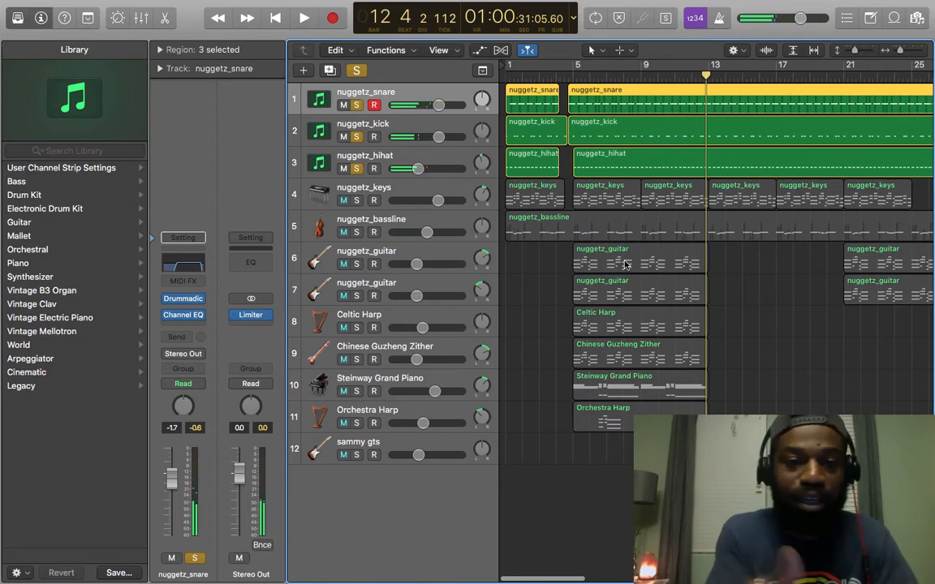
click(357, 168)
click(356, 136)
click(357, 105)
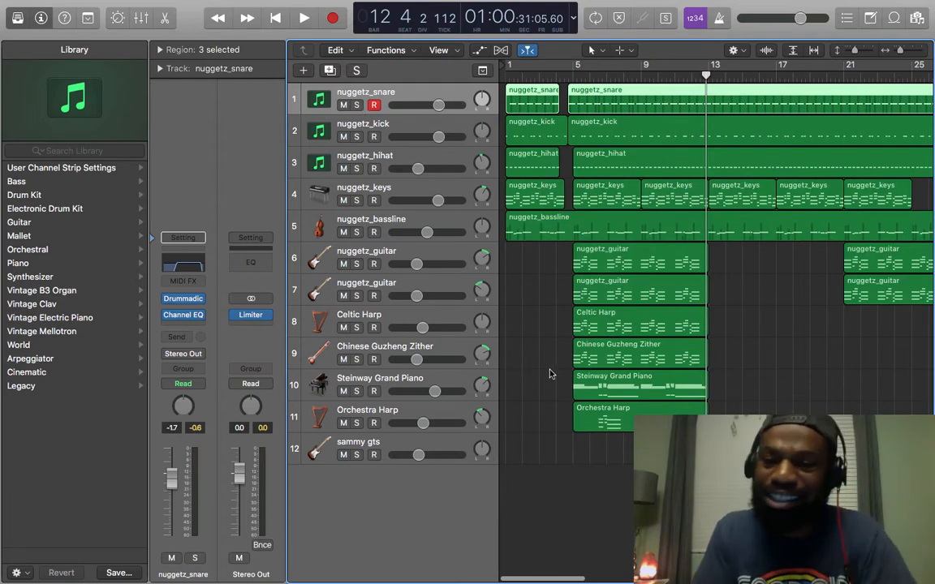
Solo the nuggetz_keys track and listen to its part
click(404, 192)
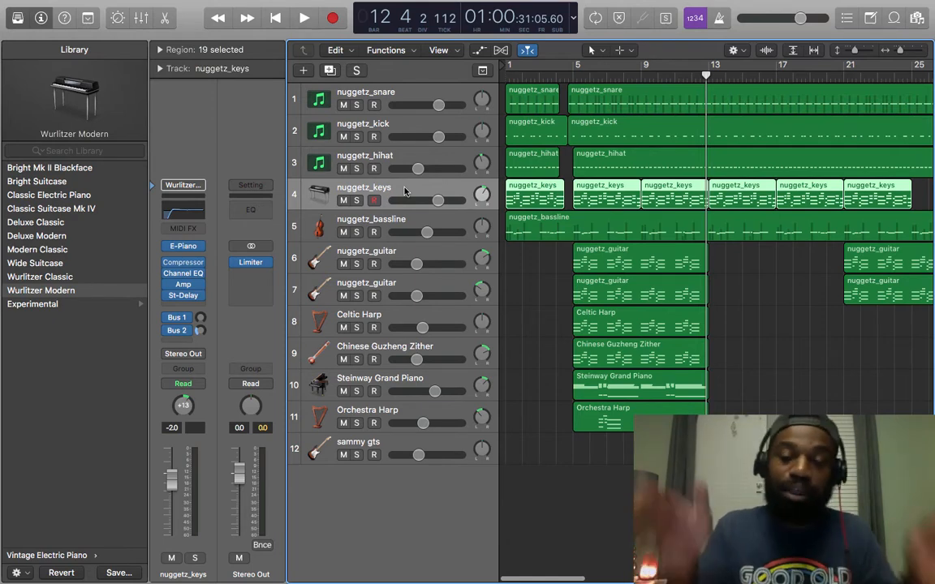
click(354, 202)
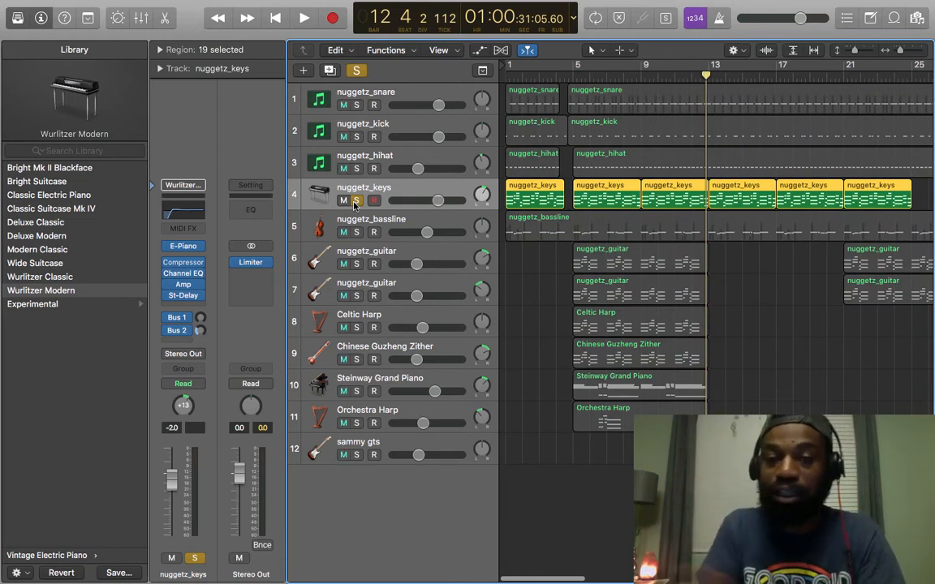
key(space)
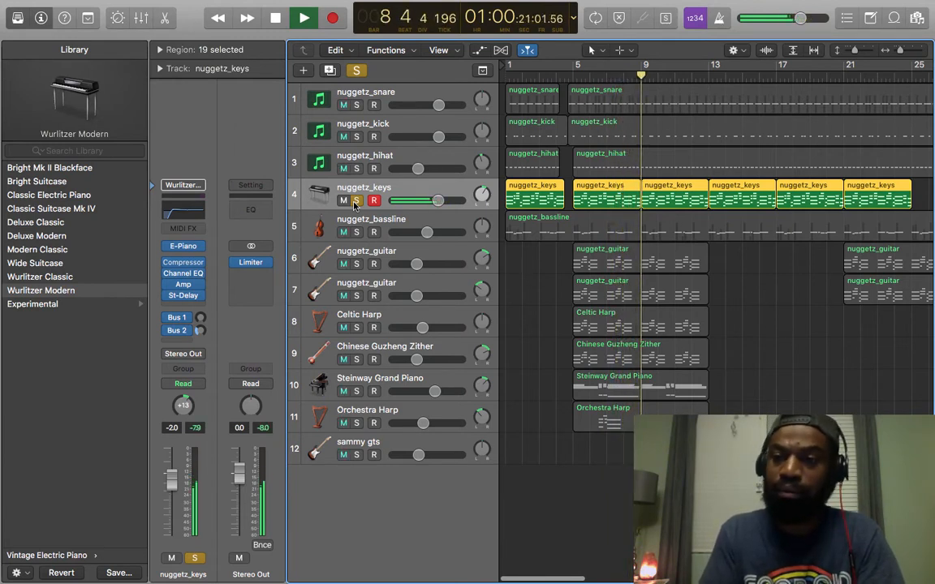
key(space)
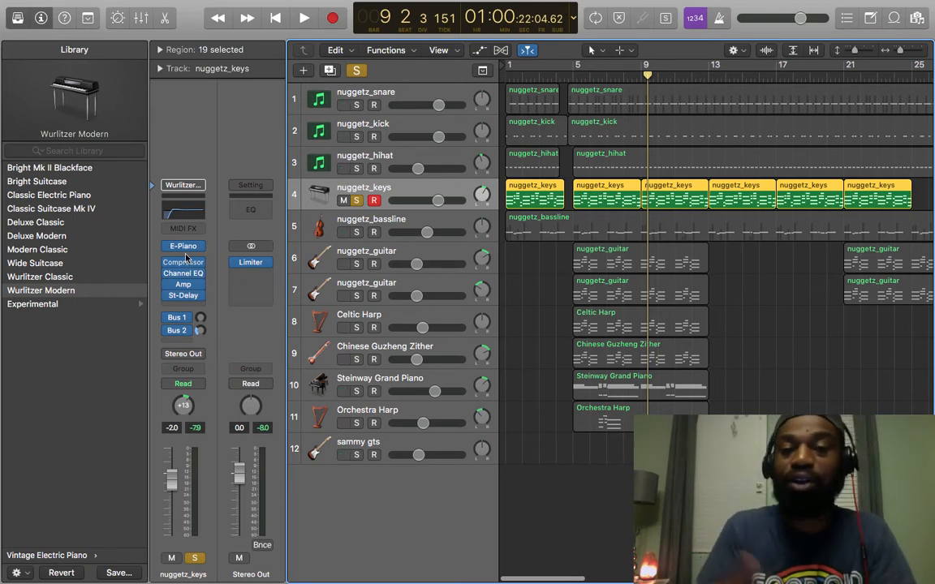
Inspect the E-Piano instrument on the nuggetz_keys track, close its window and unsolo the track
mouse_move(189, 253)
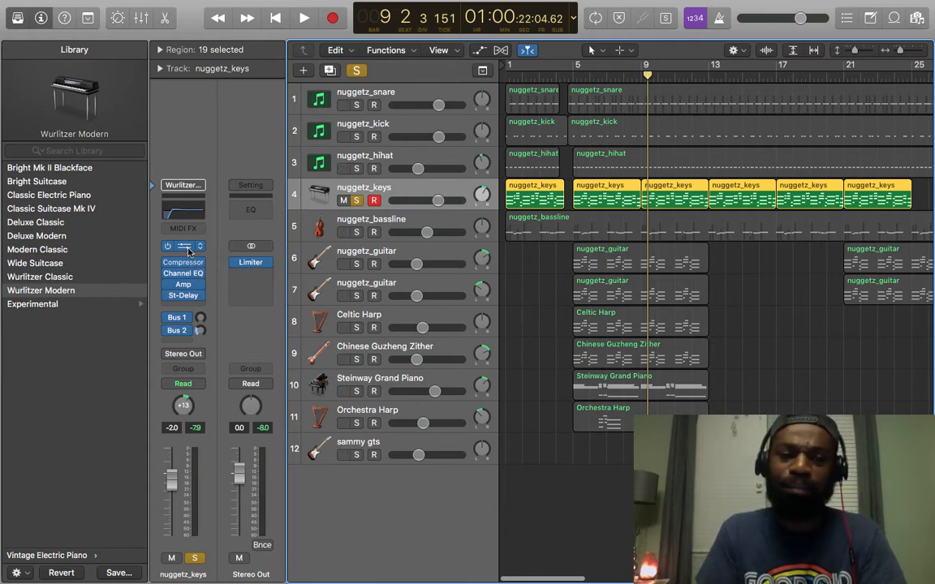
click(188, 252)
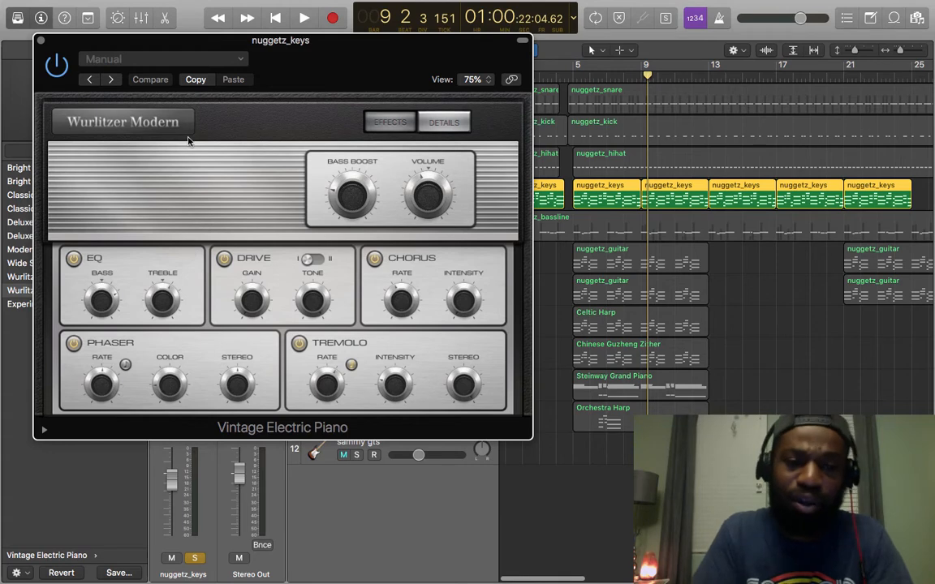
click(40, 43)
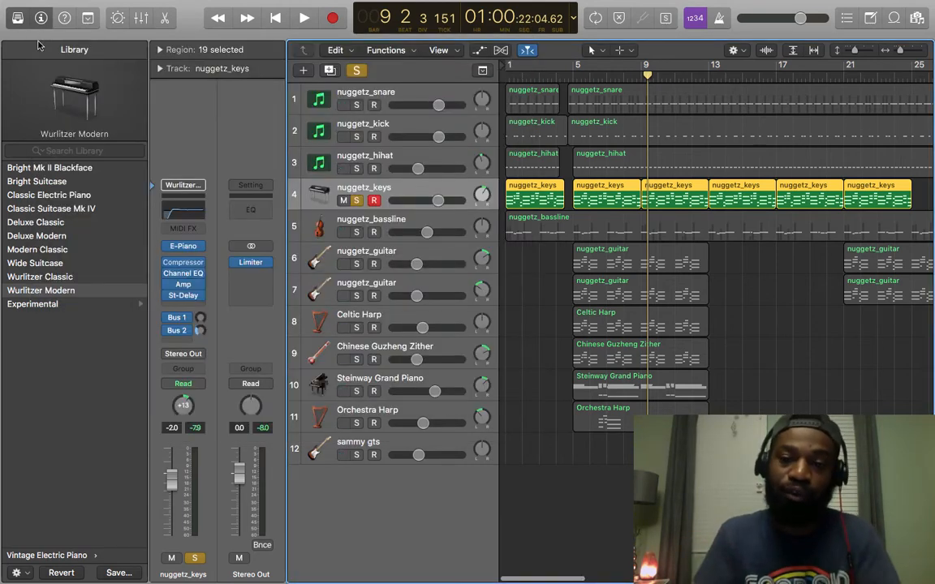
click(357, 200)
Audition the nuggetz_bassline track in solo, select it to show its channel strip, and unsolo it
click(356, 232)
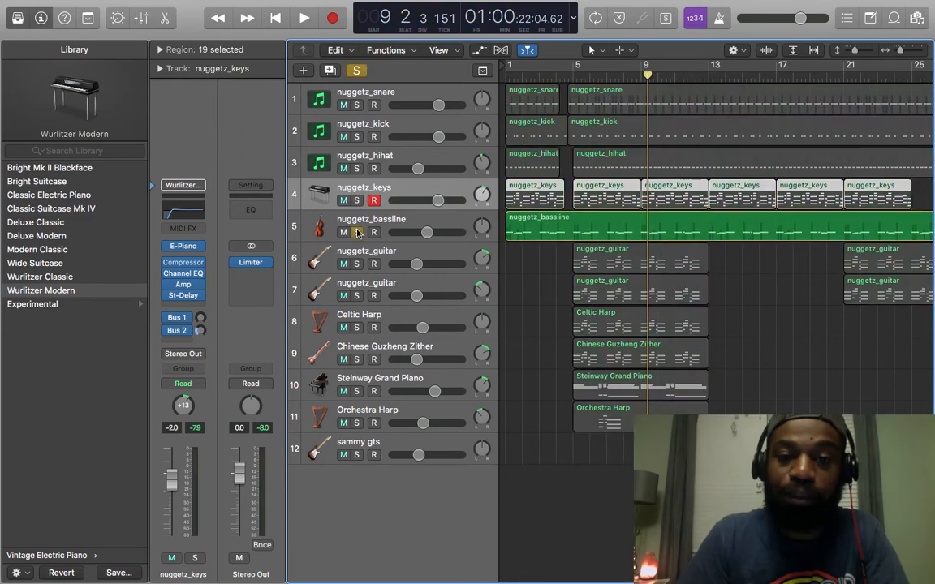
key(space)
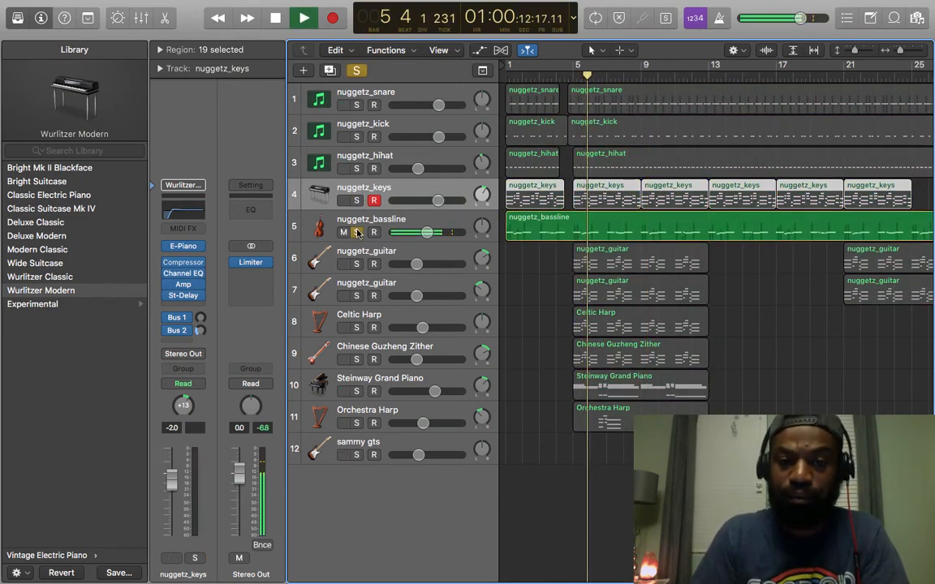
click(323, 231)
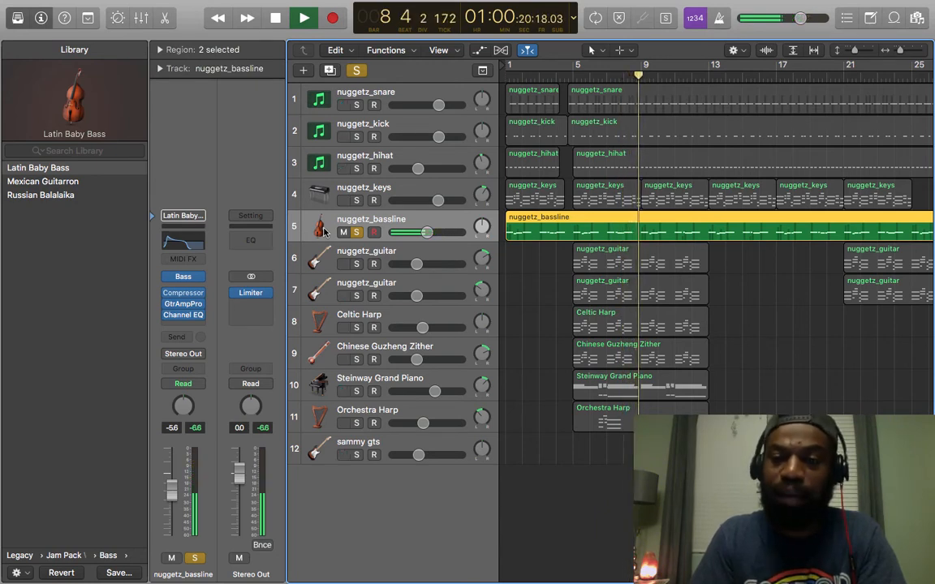
key(space)
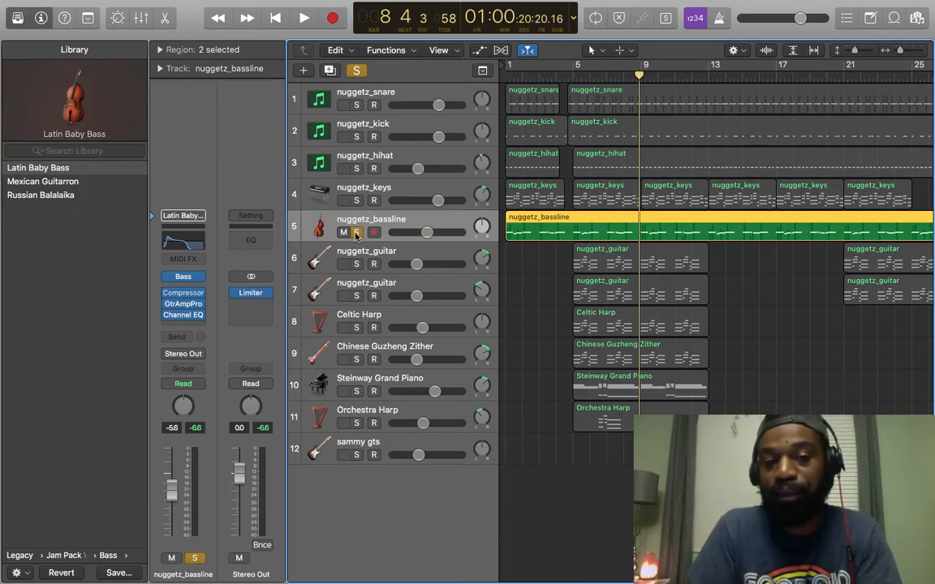
click(357, 232)
Audition the two nuggetz_guitar tracks together in solo and clear their solos
click(364, 250)
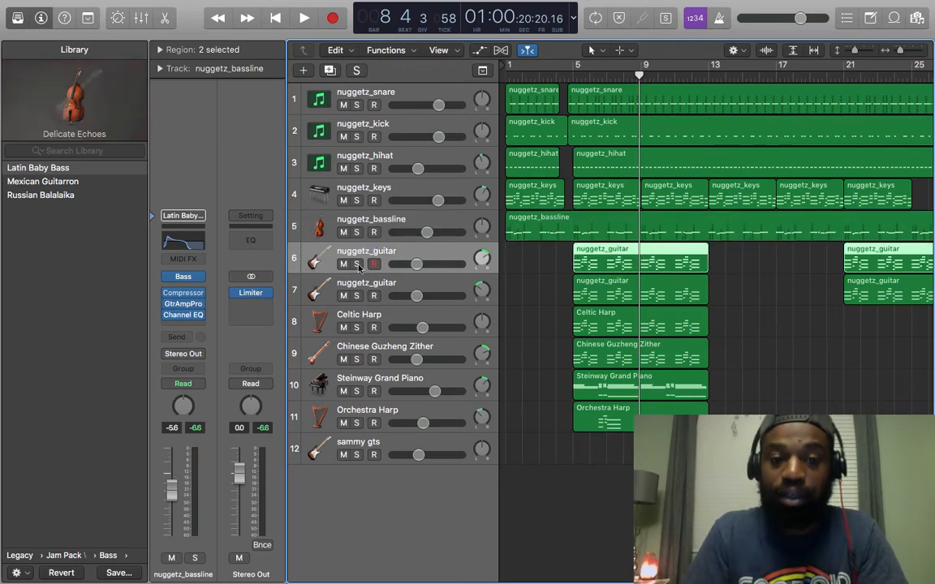
click(356, 264)
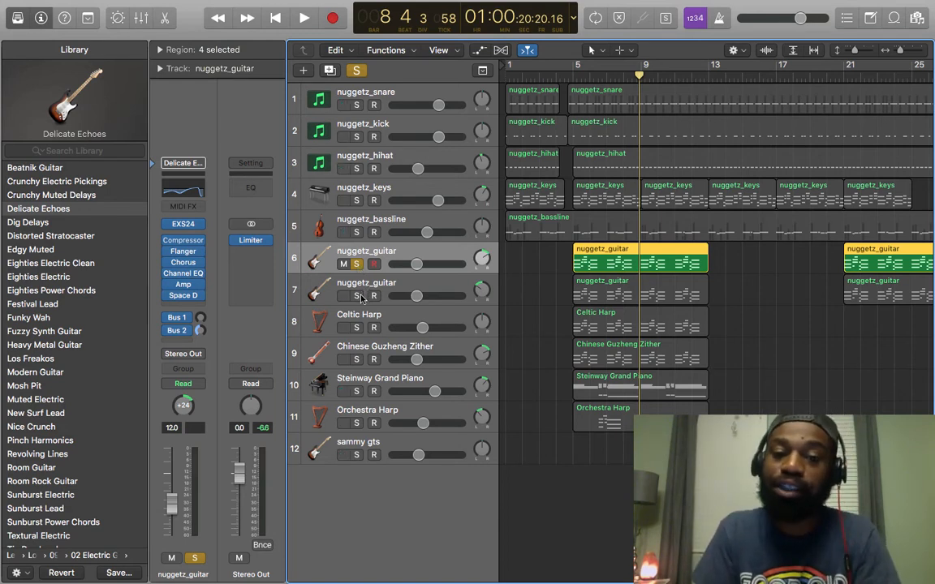
click(357, 295)
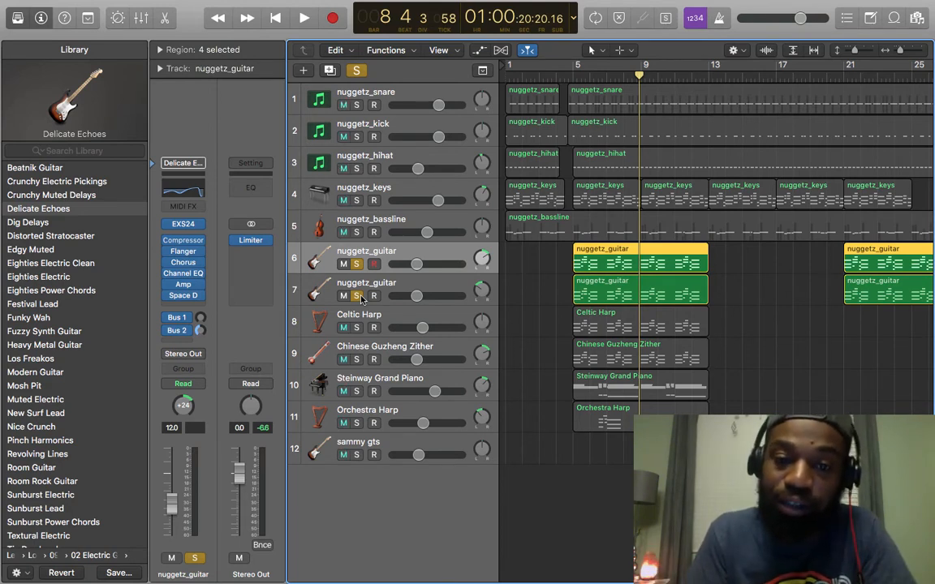
key(space)
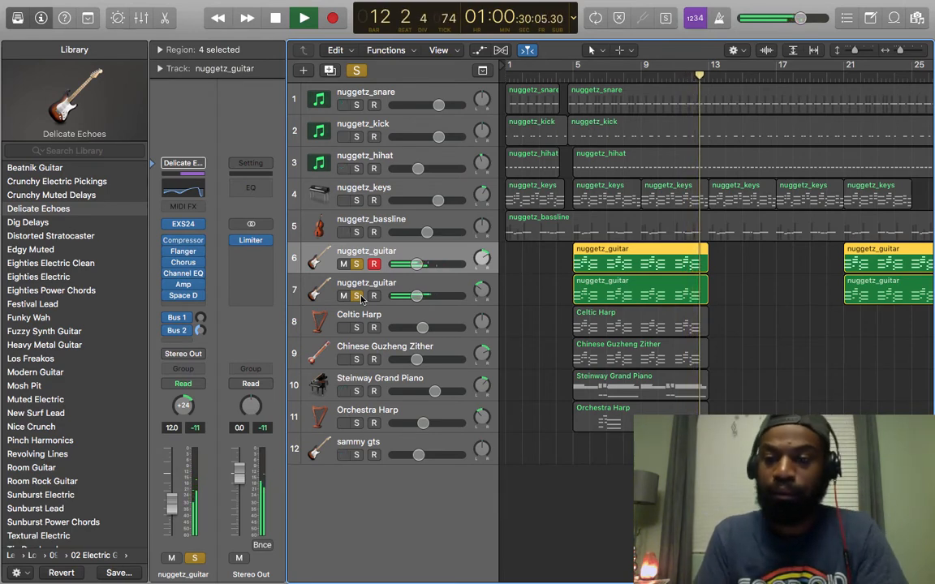
key(space)
click(356, 264)
click(356, 295)
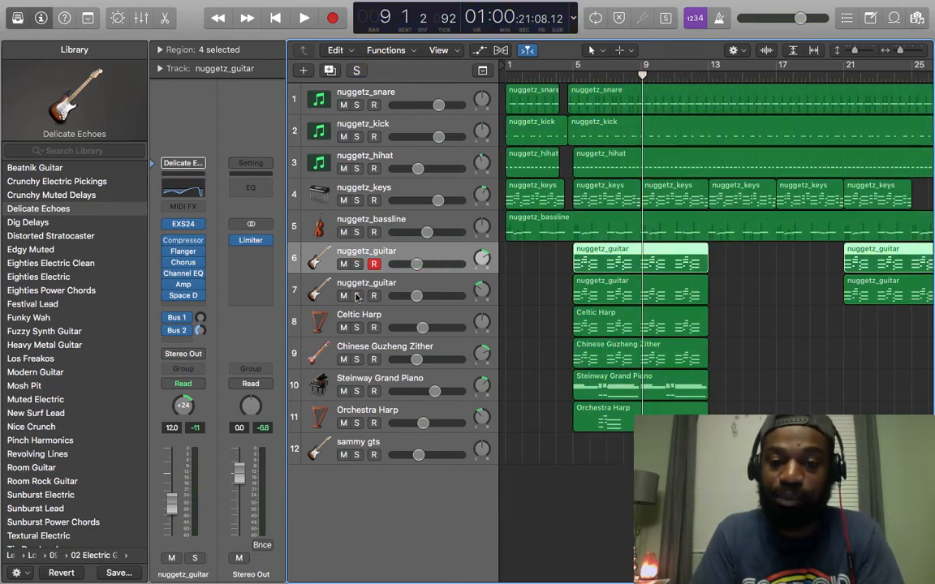
Solo the Celtic Harp and Chinese Guzheng Zither tracks and listen to them together
click(356, 328)
click(356, 360)
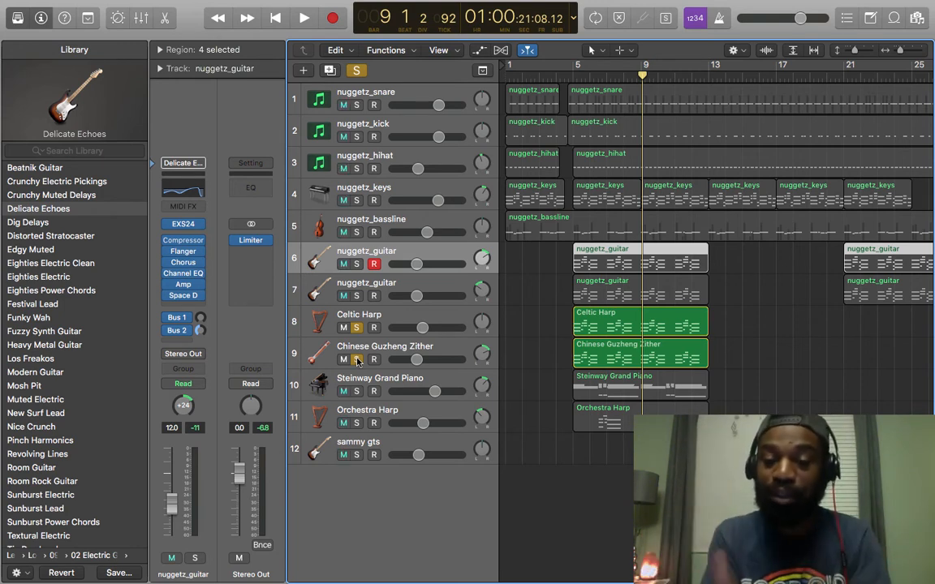
key(shift+space)
key(space)
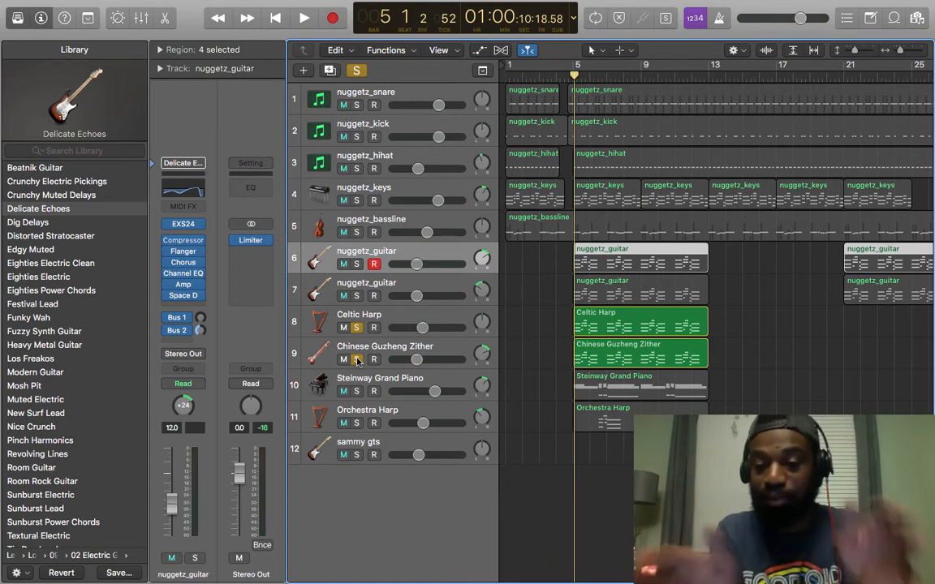
key(space)
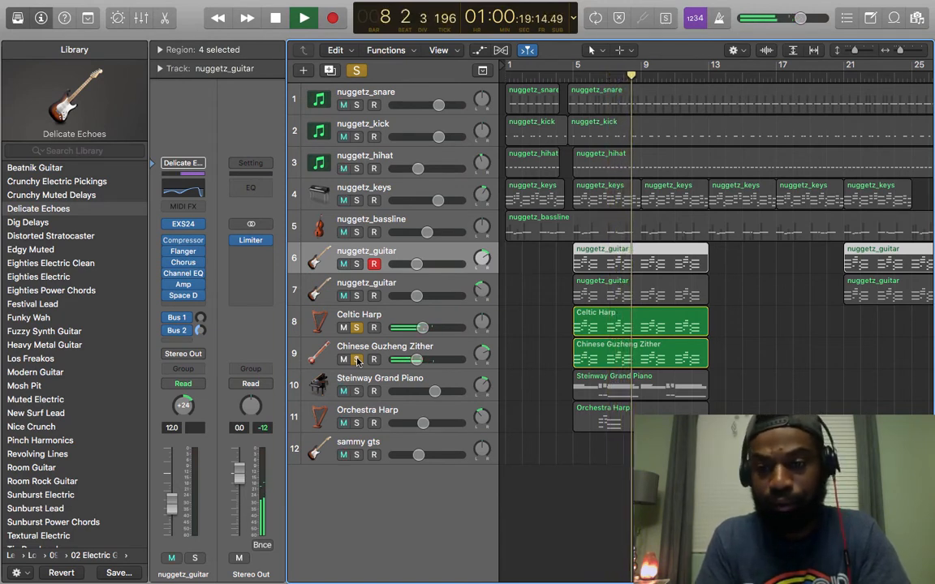
key(space)
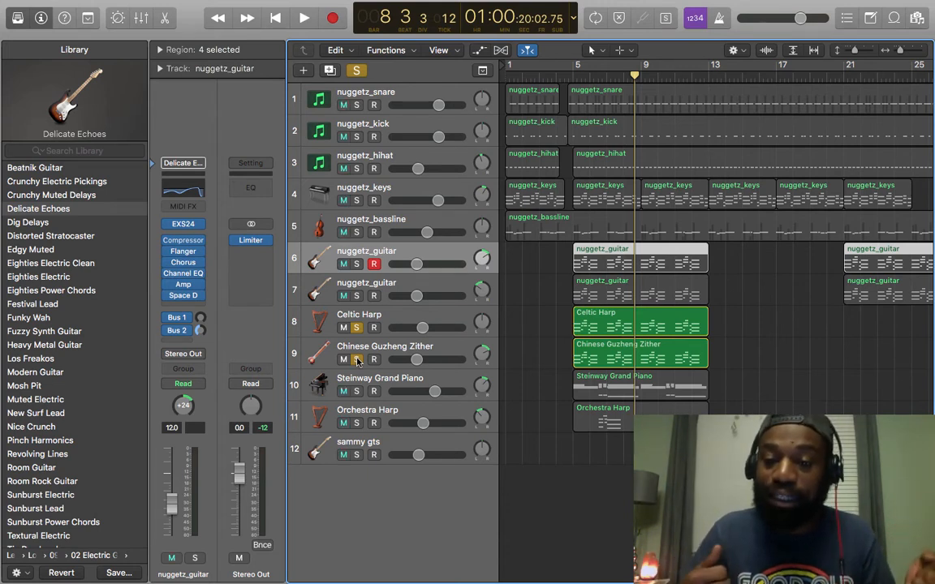
Switch the solo from the Celtic Harp and Chinese Guzheng Zither to the Steinway Grand Piano, audition it and unsolo it
click(356, 391)
click(357, 359)
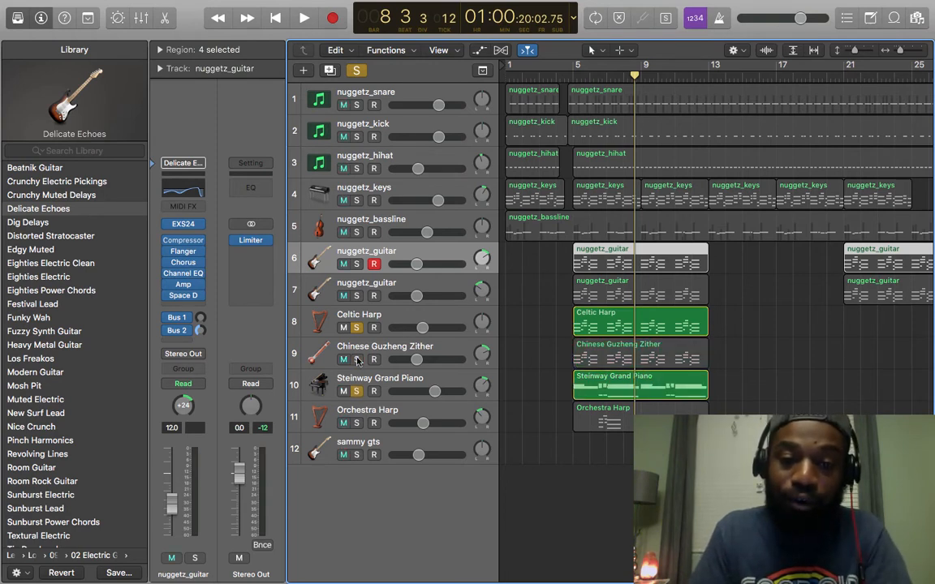
click(357, 327)
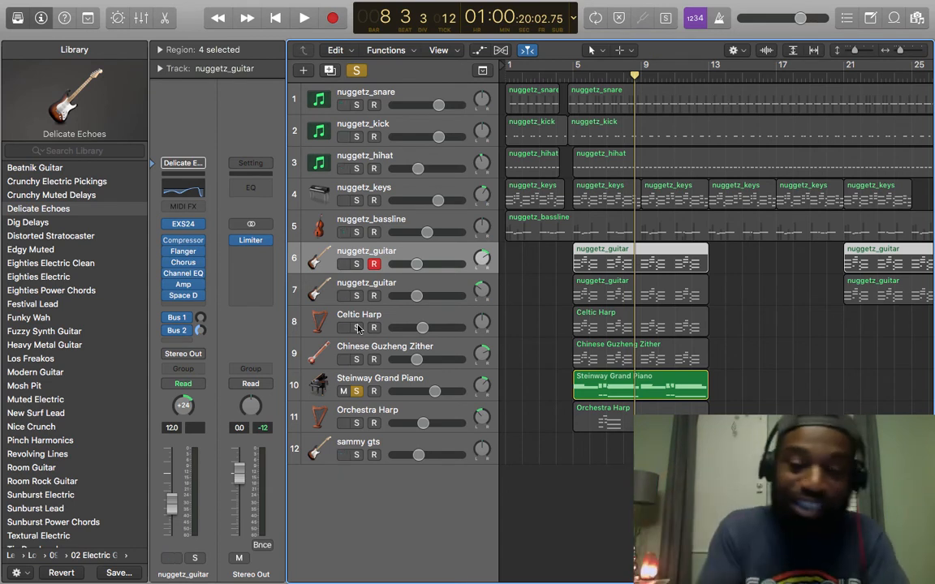
key(space)
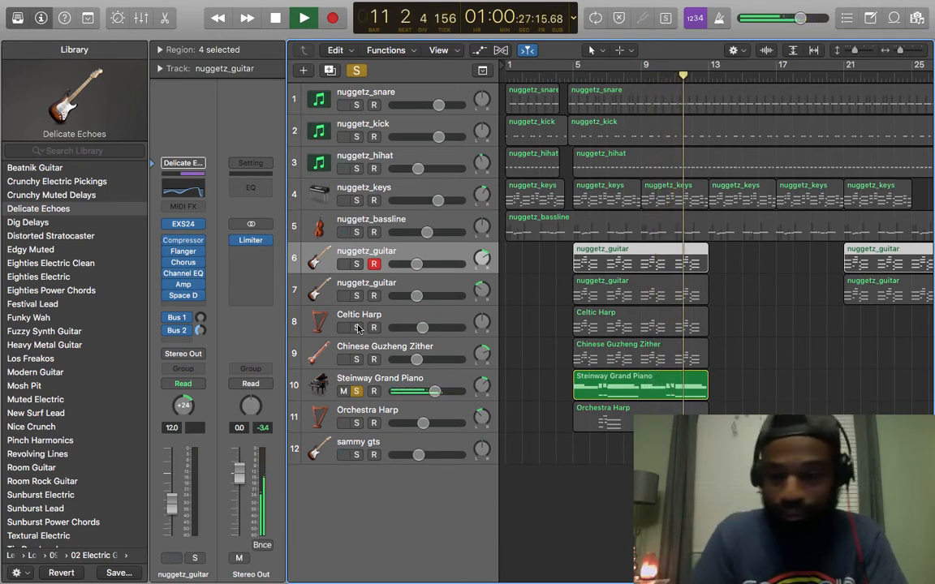
key(space)
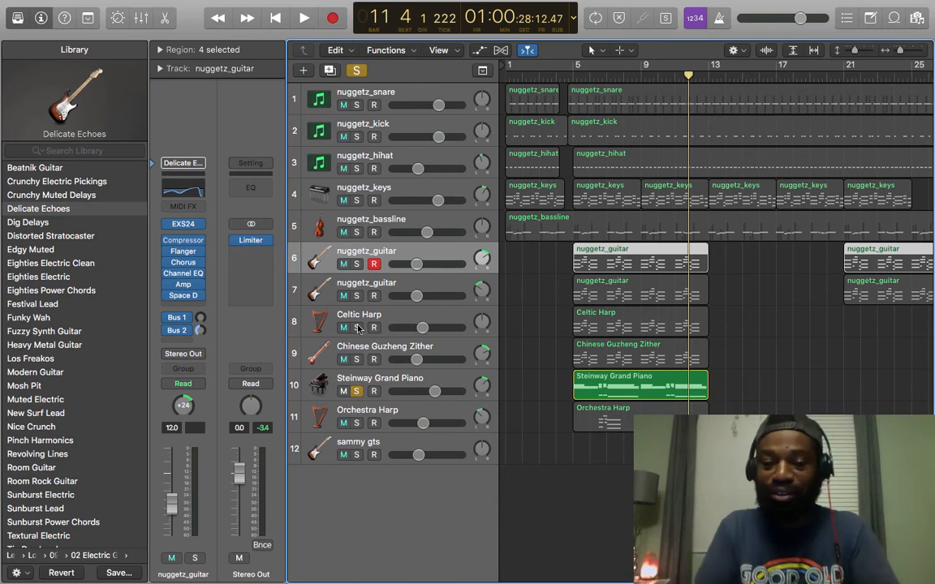
click(355, 392)
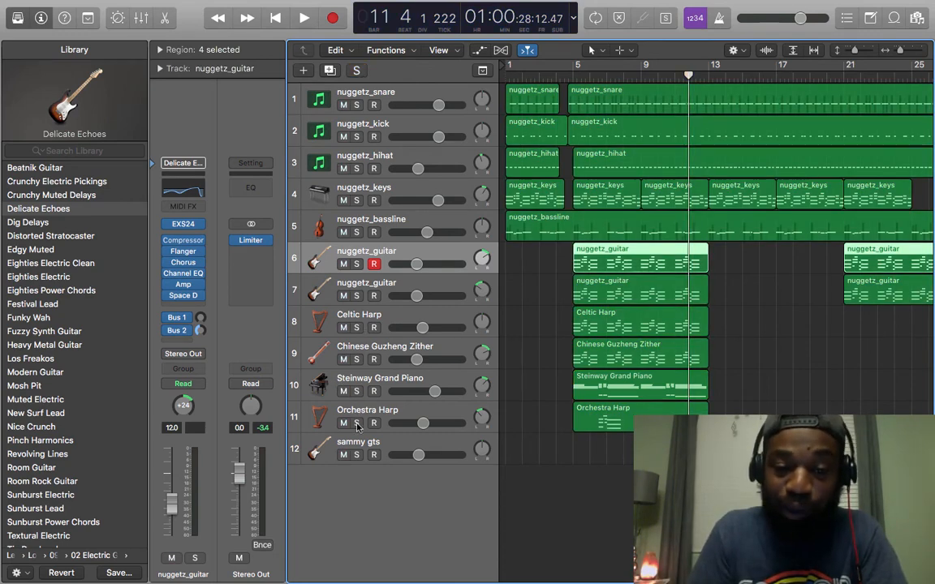
Audition the Orchestra Harp track in solo and clear its solo
click(355, 423)
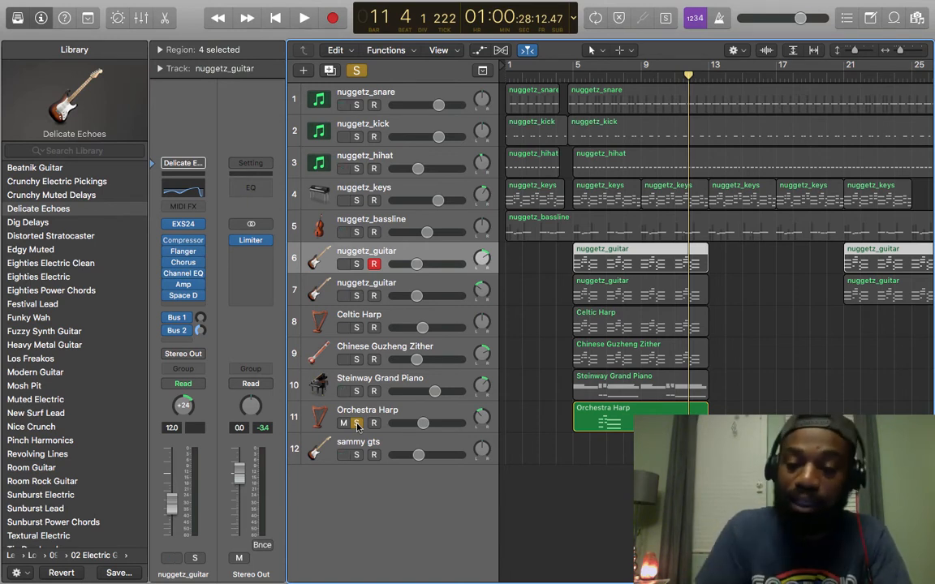
key(shift+space)
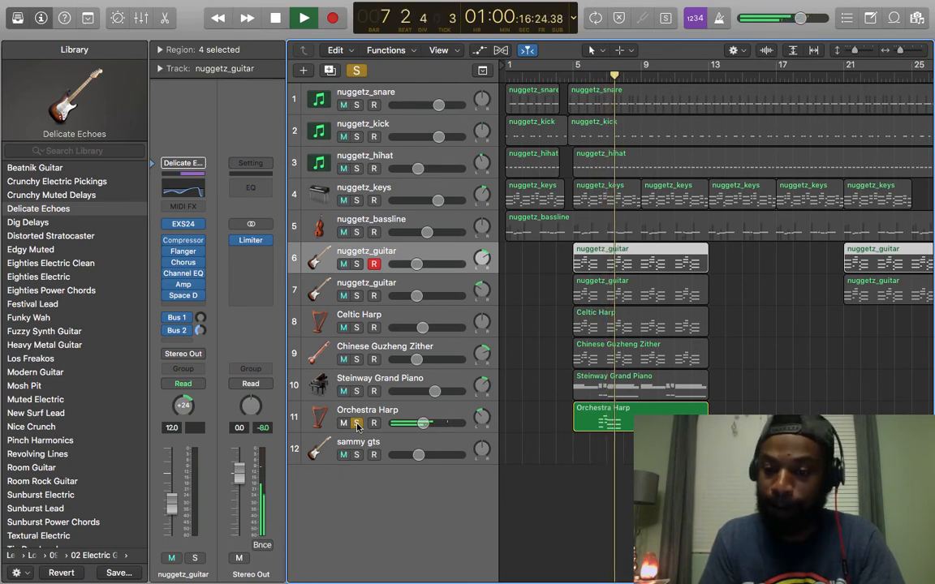
key(space)
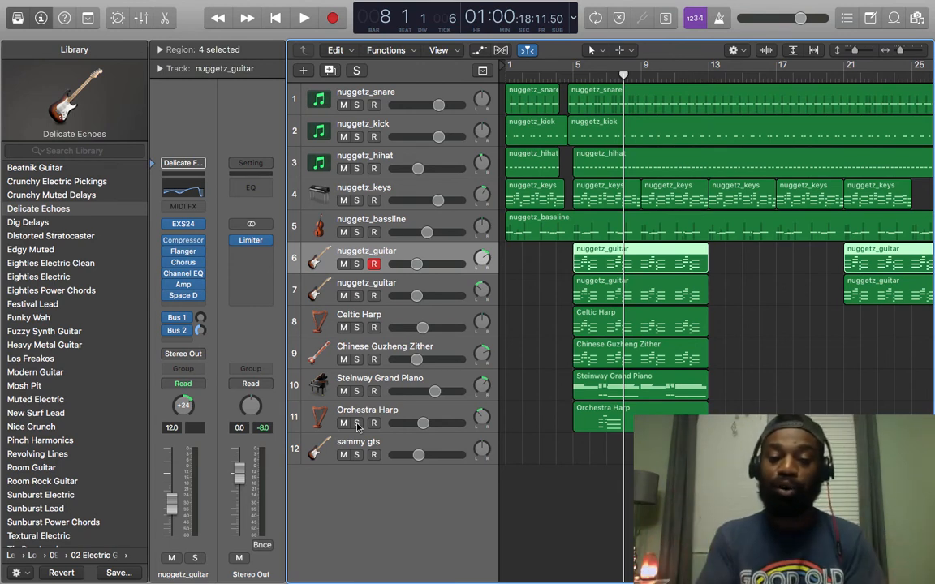
Select track 12, the empty guitar track, to show its channel strip
click(388, 442)
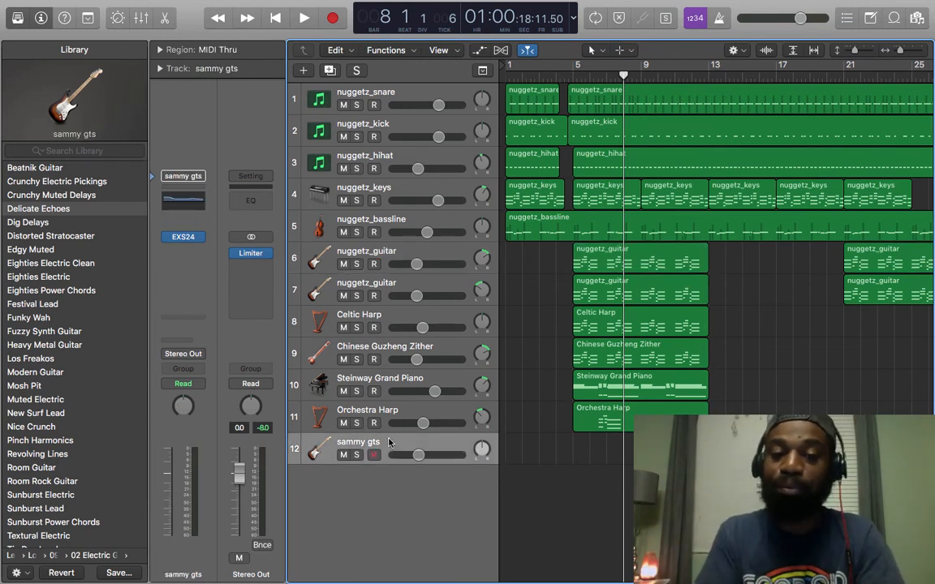